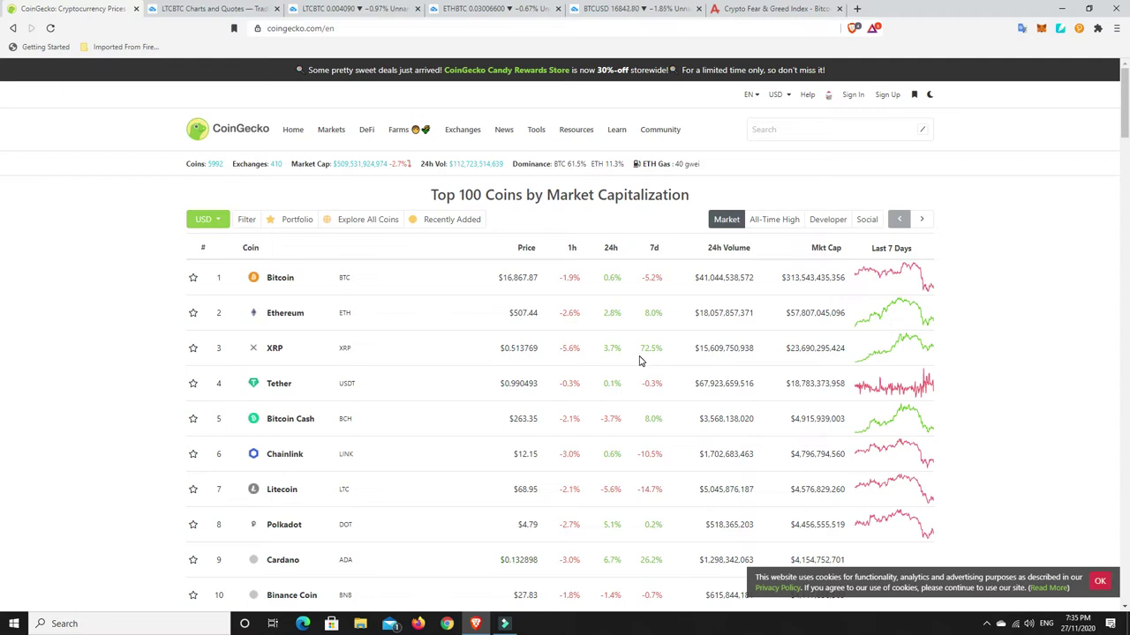
Step: Sort the top 100 coins by 24-hour change from highest to lowest and review the biggest gainers
click(612, 248)
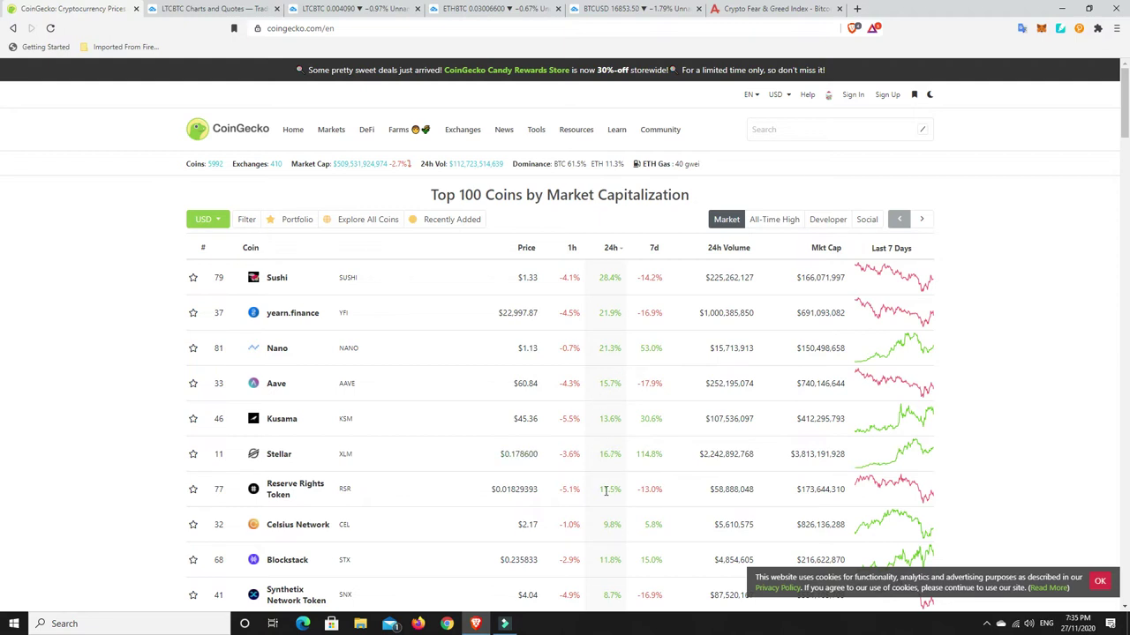
scroll(602, 492, down, 2)
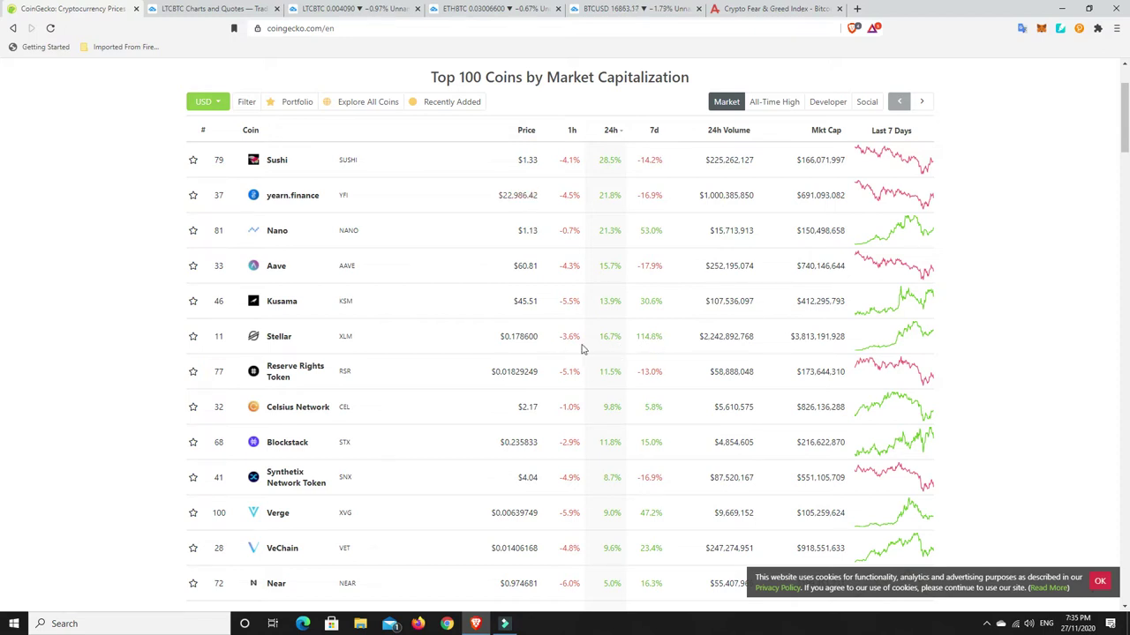
scroll(583, 345, up, 2)
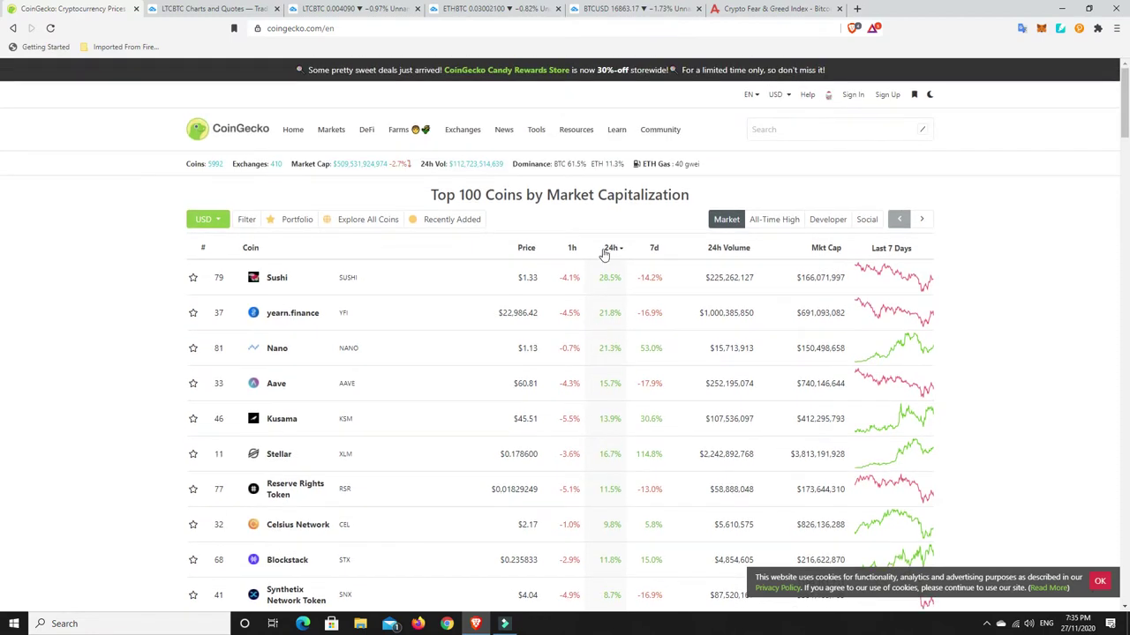
Step: Reverse the 24-hour change sorting to list the biggest losers first and review them
click(609, 250)
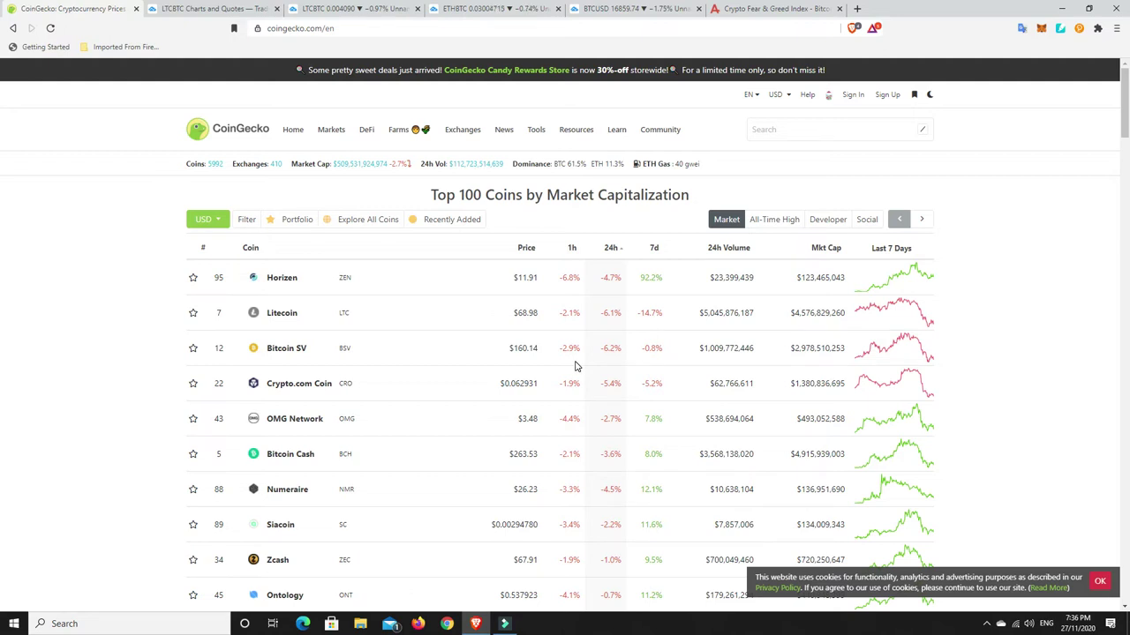
scroll(596, 352, down, 2)
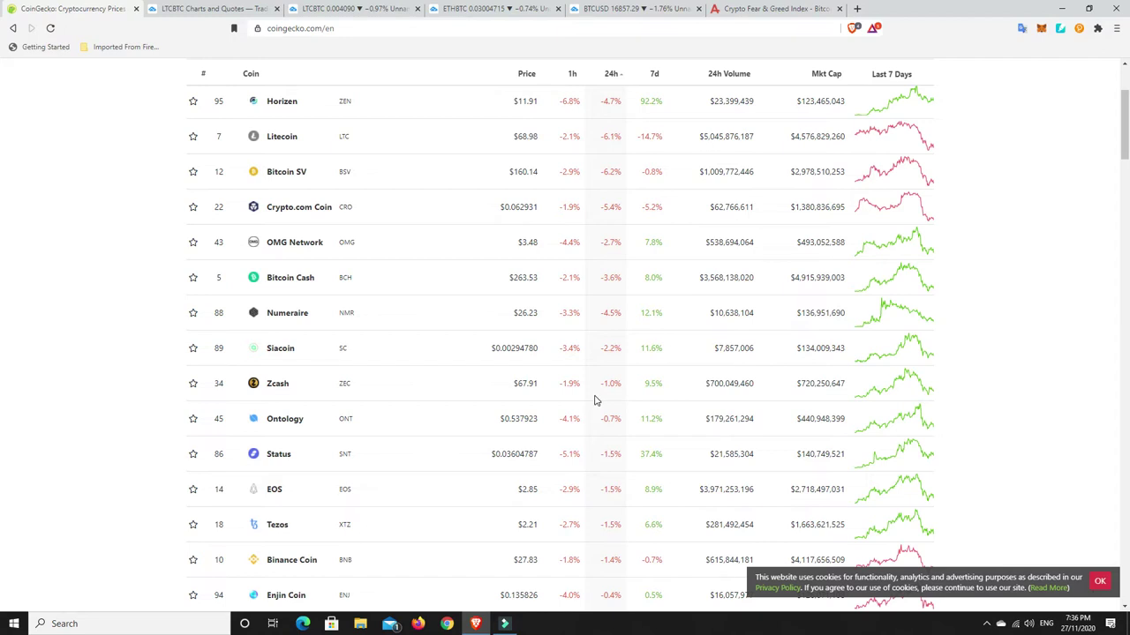
scroll(594, 400, up, 2)
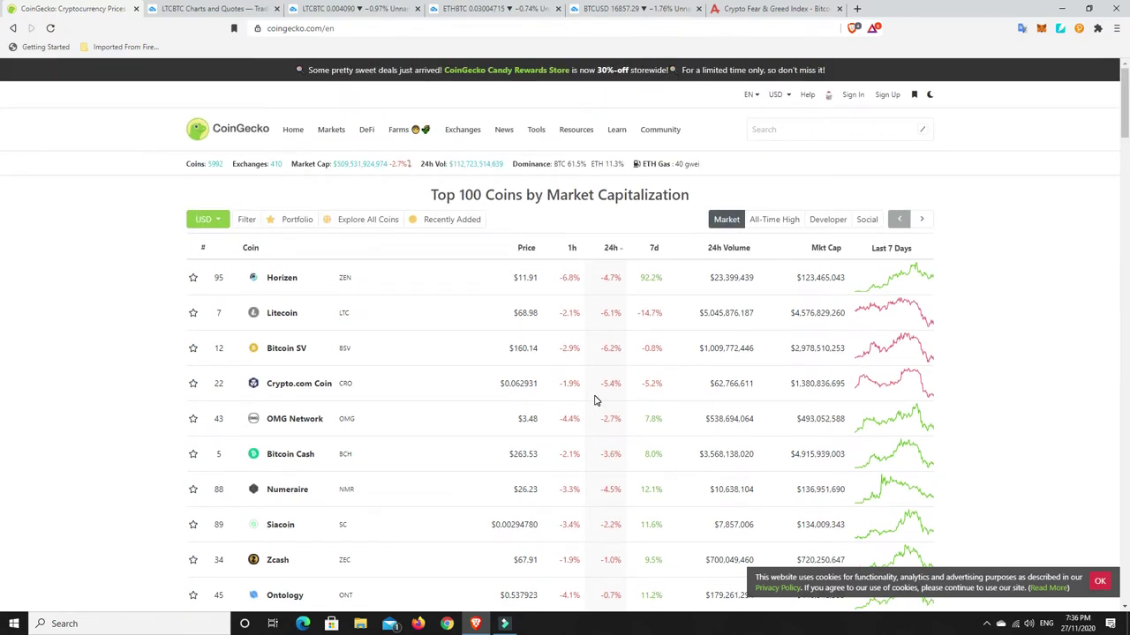
Step: Switch to the Crypto Fear & Greed Index page and examine the current gauge and historical values
click(750, 10)
scroll(548, 302, down, 3)
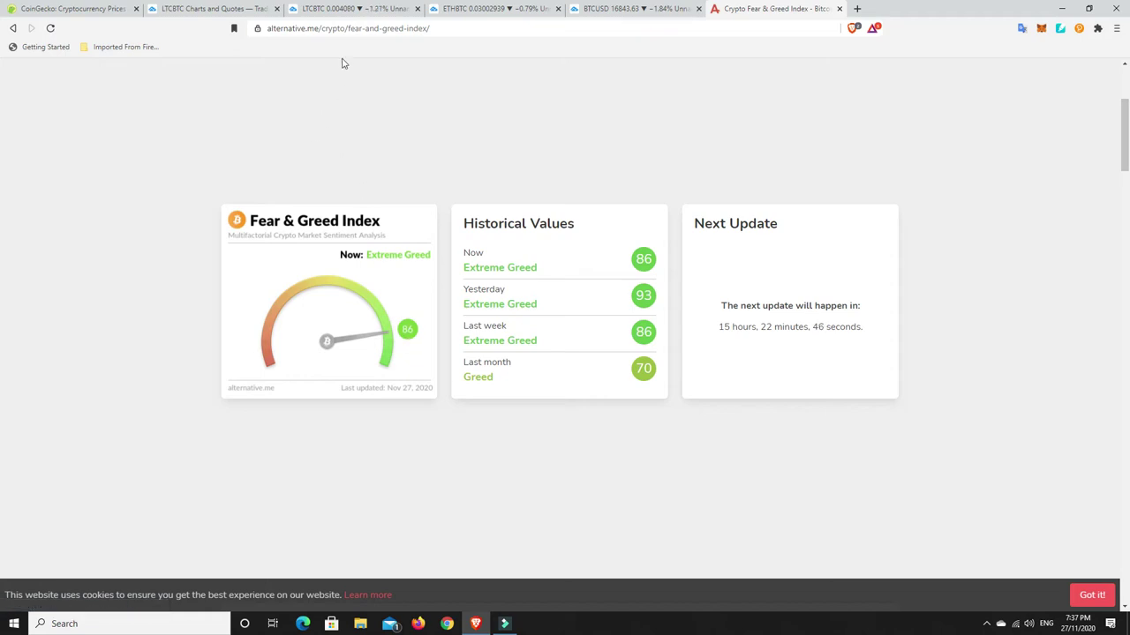
Step: Open the LTCBTC chart, dismiss the free-trial promotion, and examine the daily price history since 2019 and the latest candles
click(357, 11)
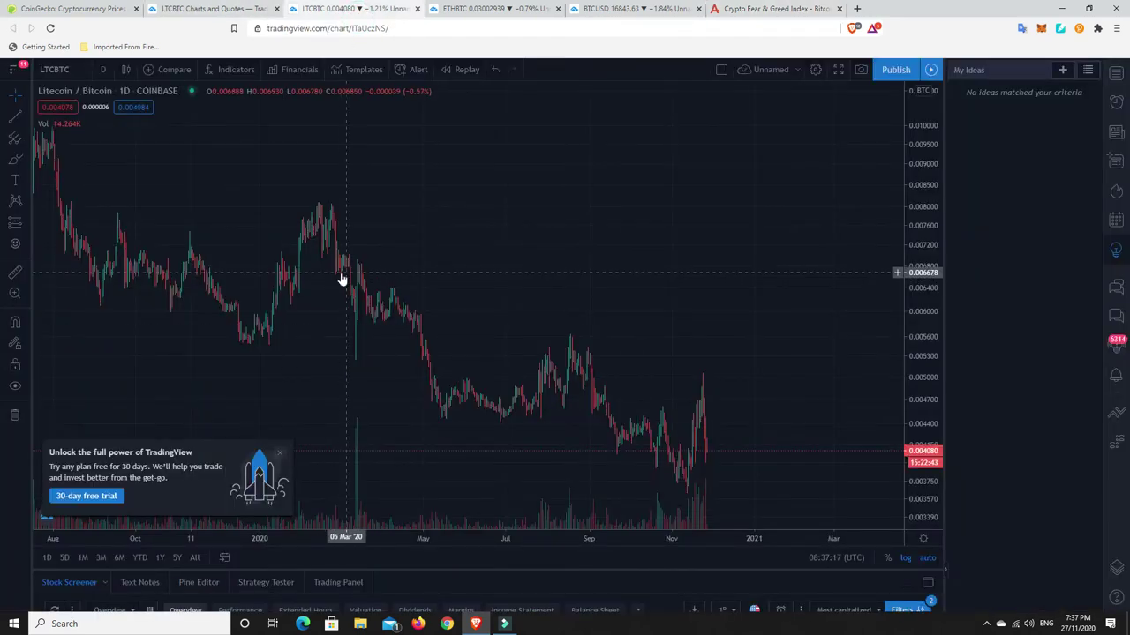
click(281, 458)
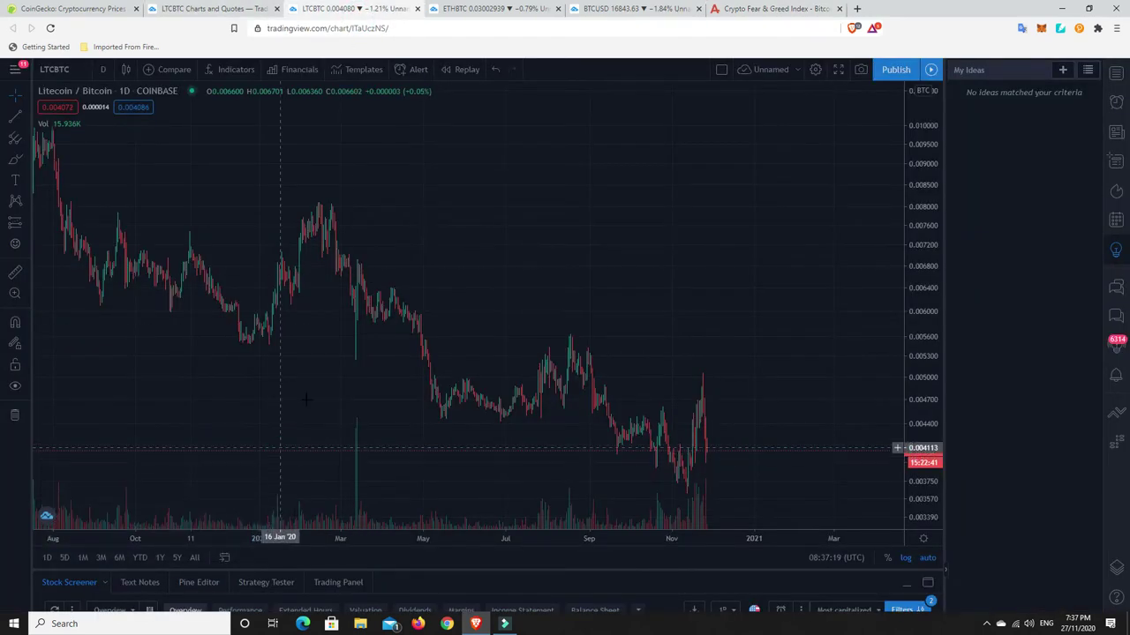
scroll(362, 258, down, 3)
scroll(362, 258, up, 2)
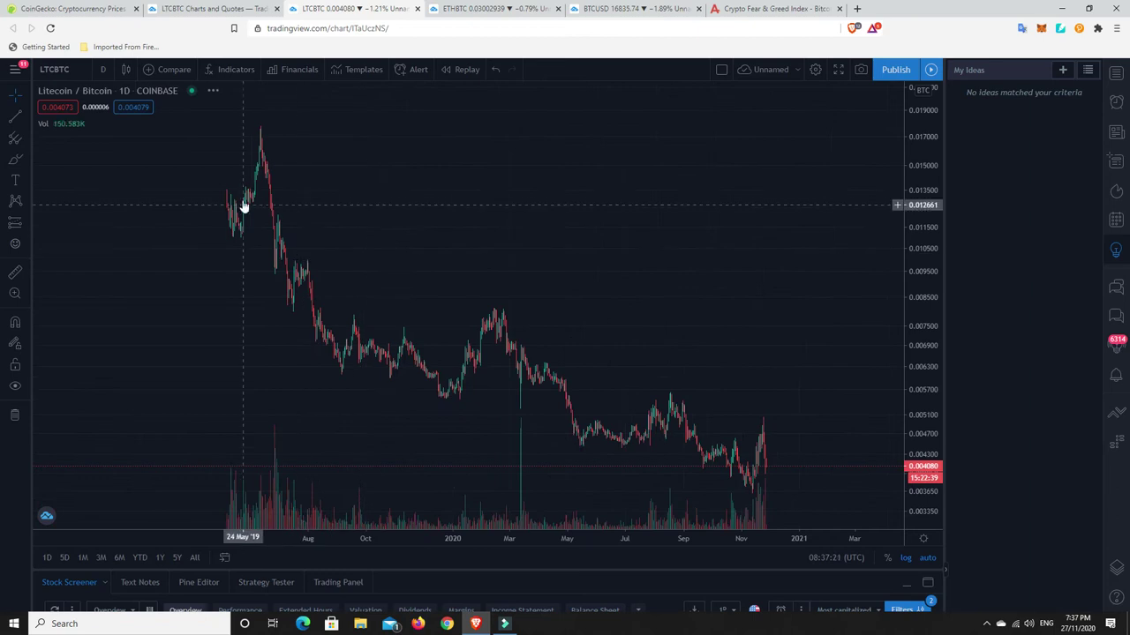
scroll(600, 446, up, 5)
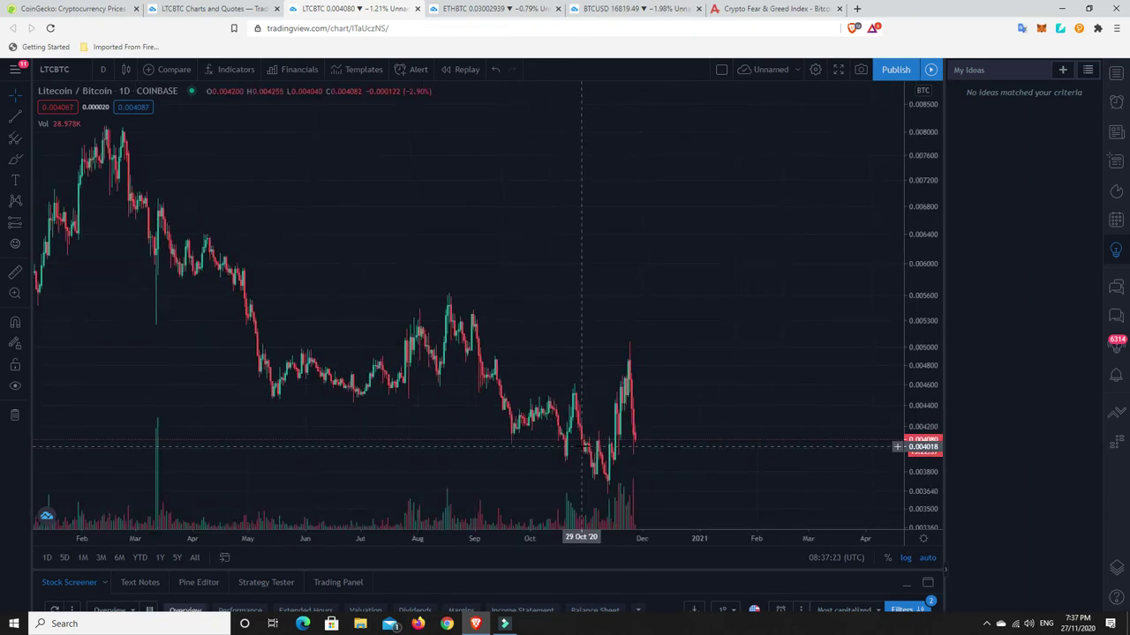
scroll(581, 446, up, 3)
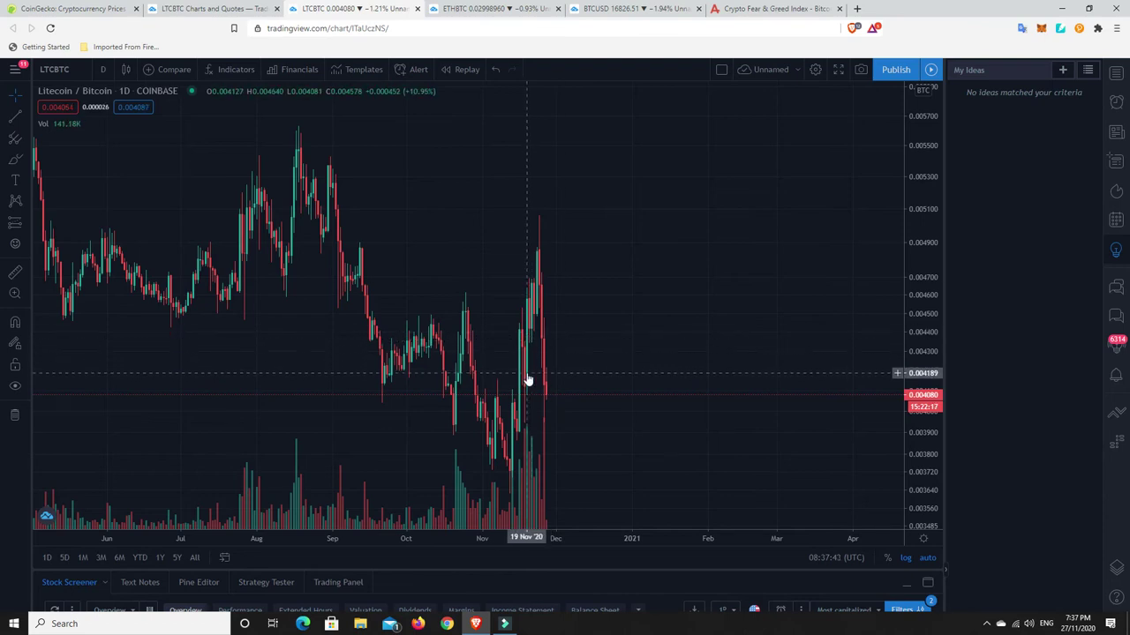
Step: Switch to the ETHBTC daily chart and examine the November candles around the blue and red horizontal levels
click(468, 10)
click(690, 257)
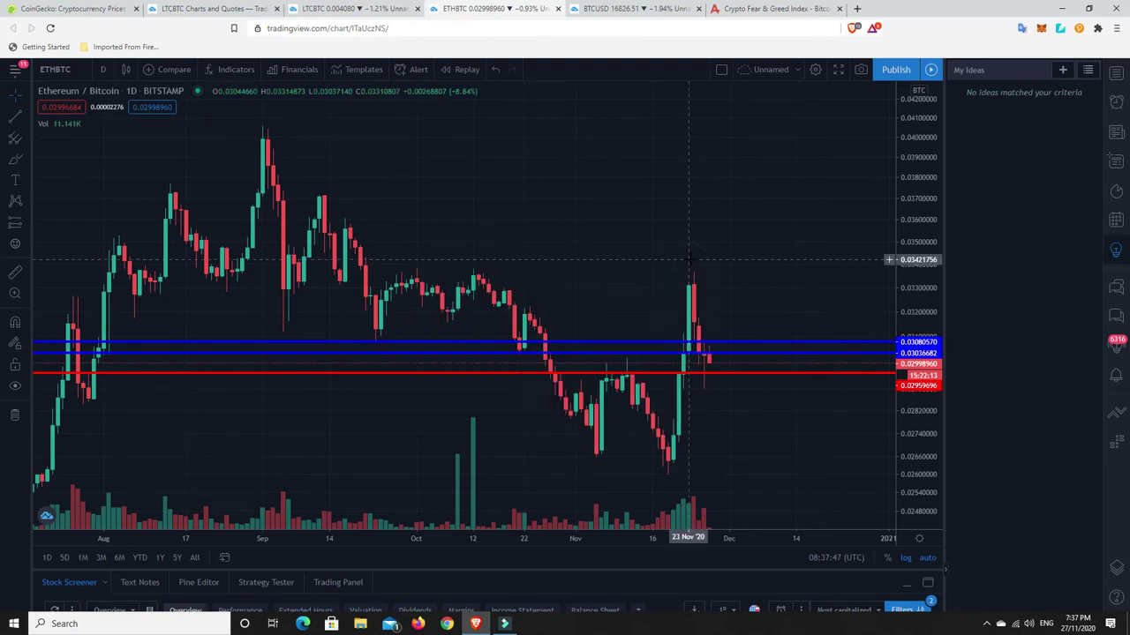
scroll(669, 279, up, 2)
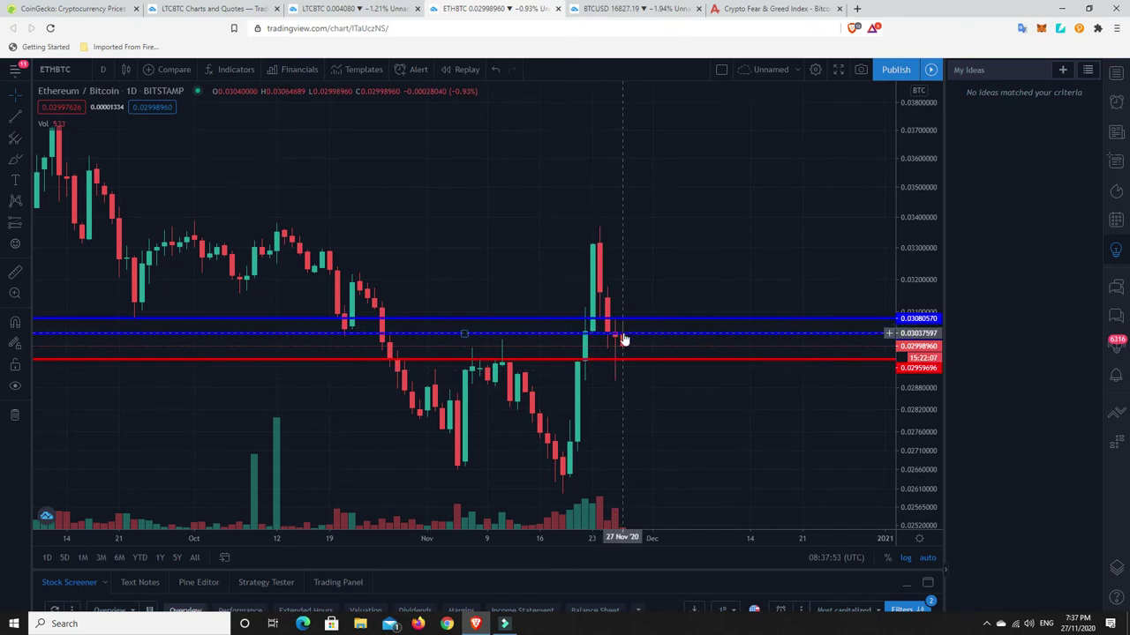
Step: Set the ETHBTC chart interval to 5 minutes and examine the last few days' price action around the horizontal levels
click(103, 69)
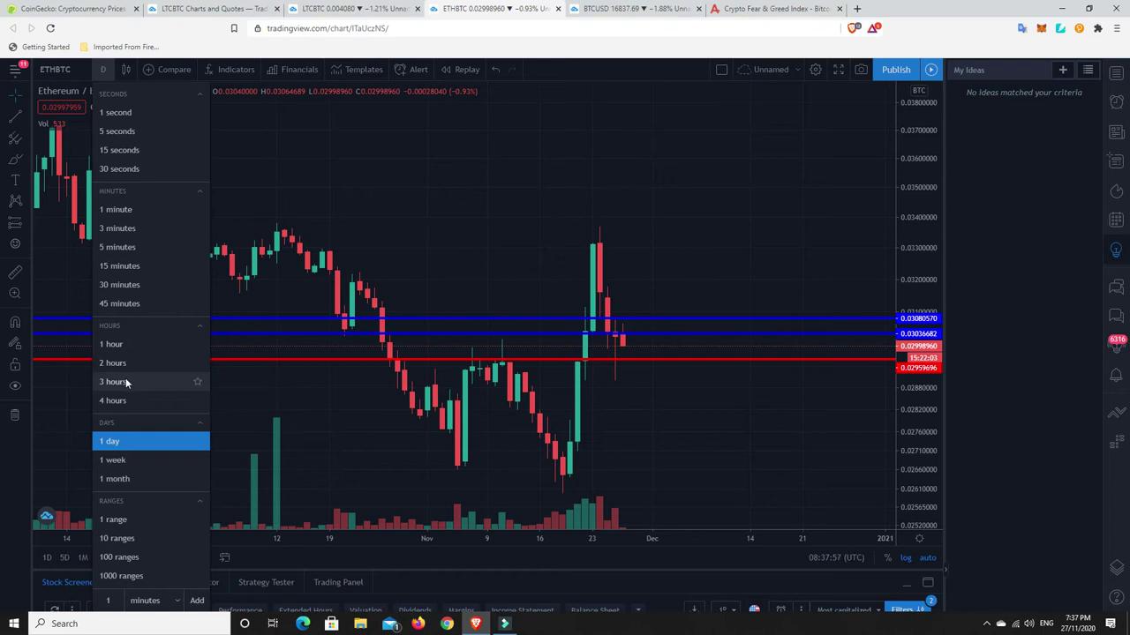
click(119, 249)
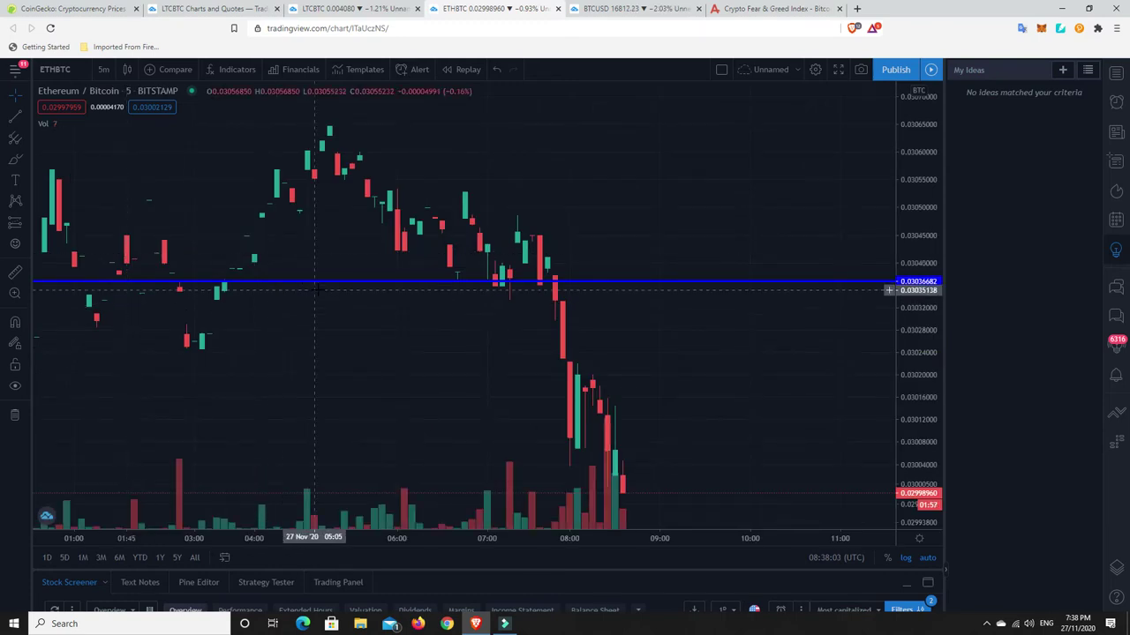
scroll(321, 290, down, 8)
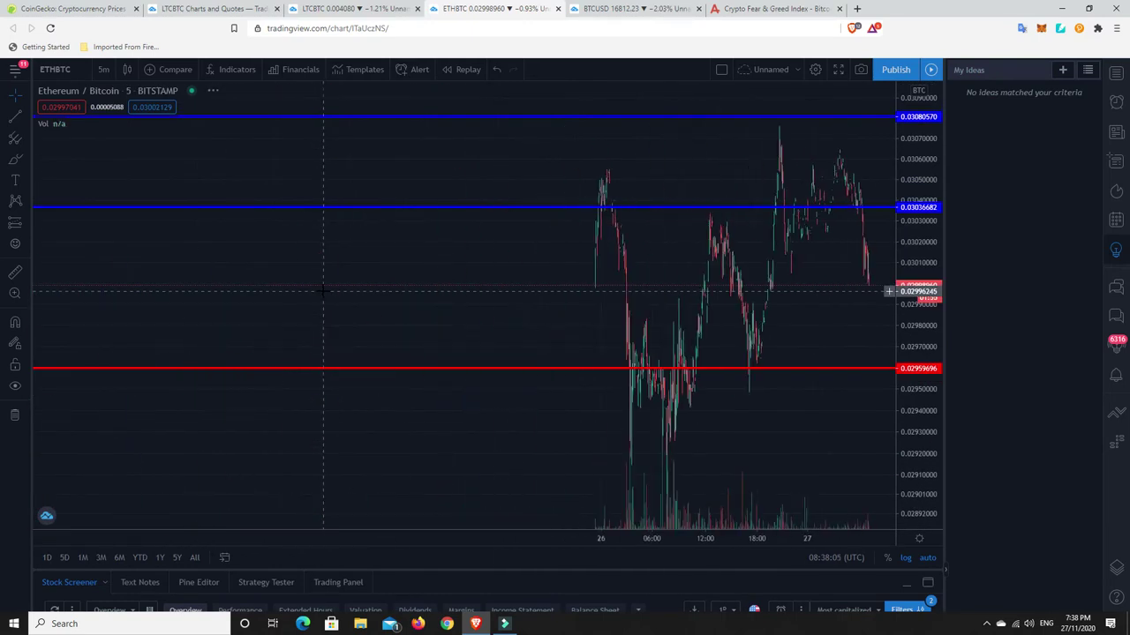
scroll(344, 290, down, 5)
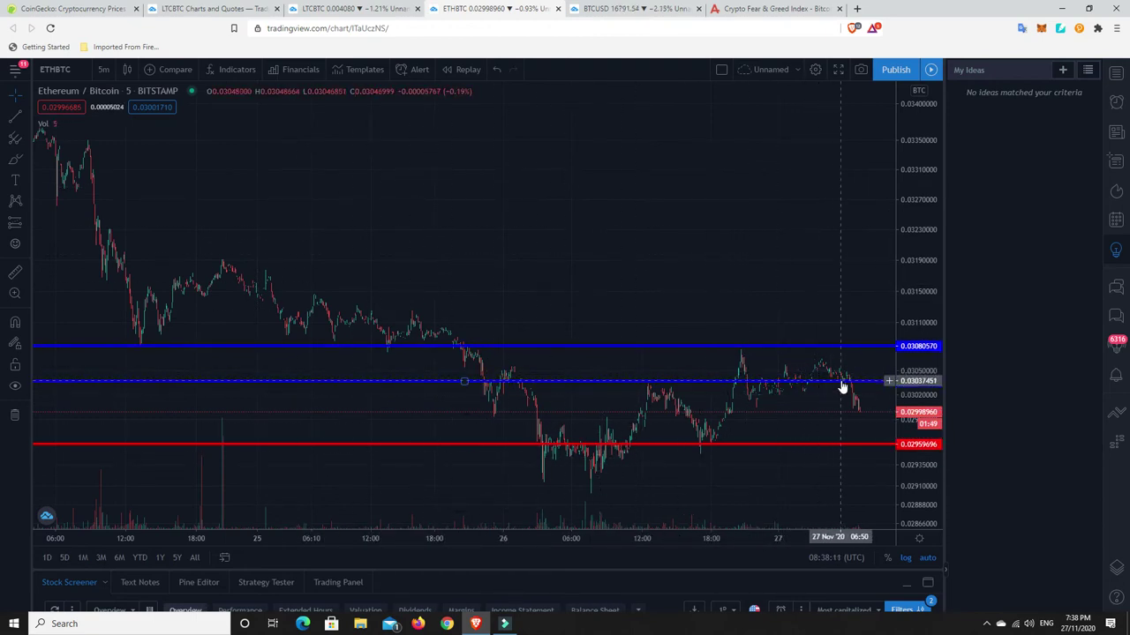
drag(834, 427, 608, 421)
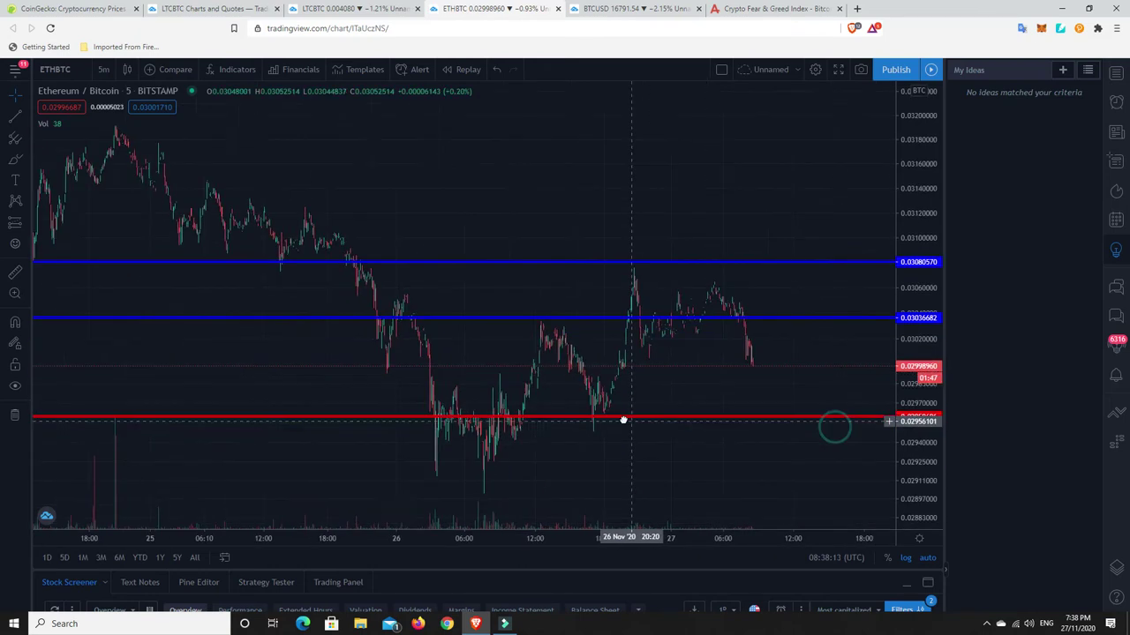
Step: Change the ETHBTC chart interval to 1 hour and examine the late-November price action around the horizontal levels
click(103, 70)
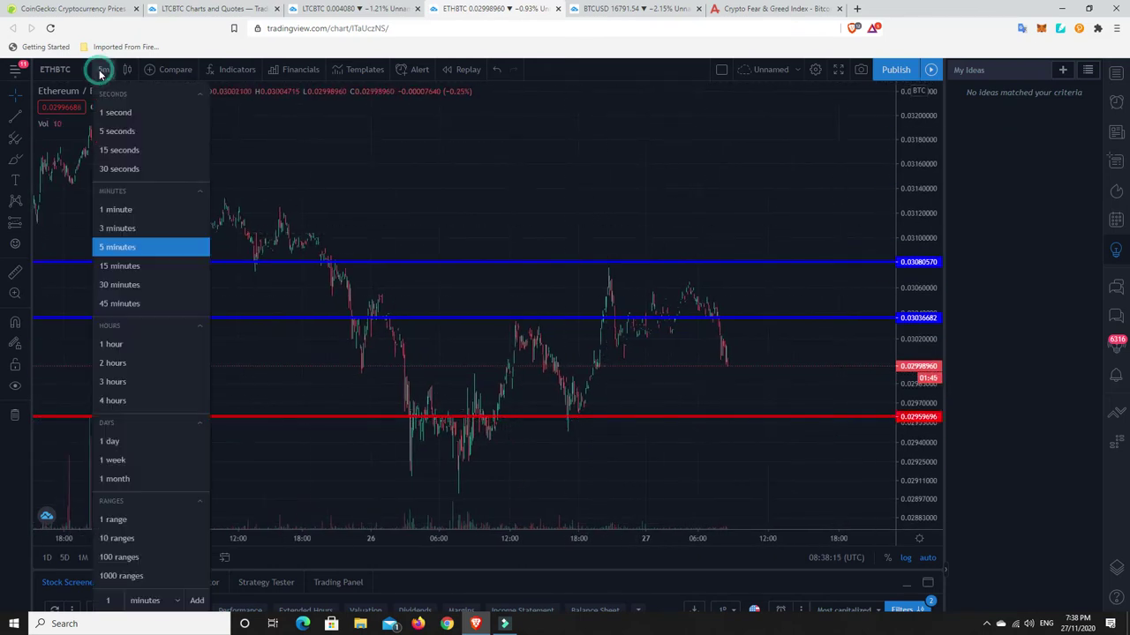
click(114, 346)
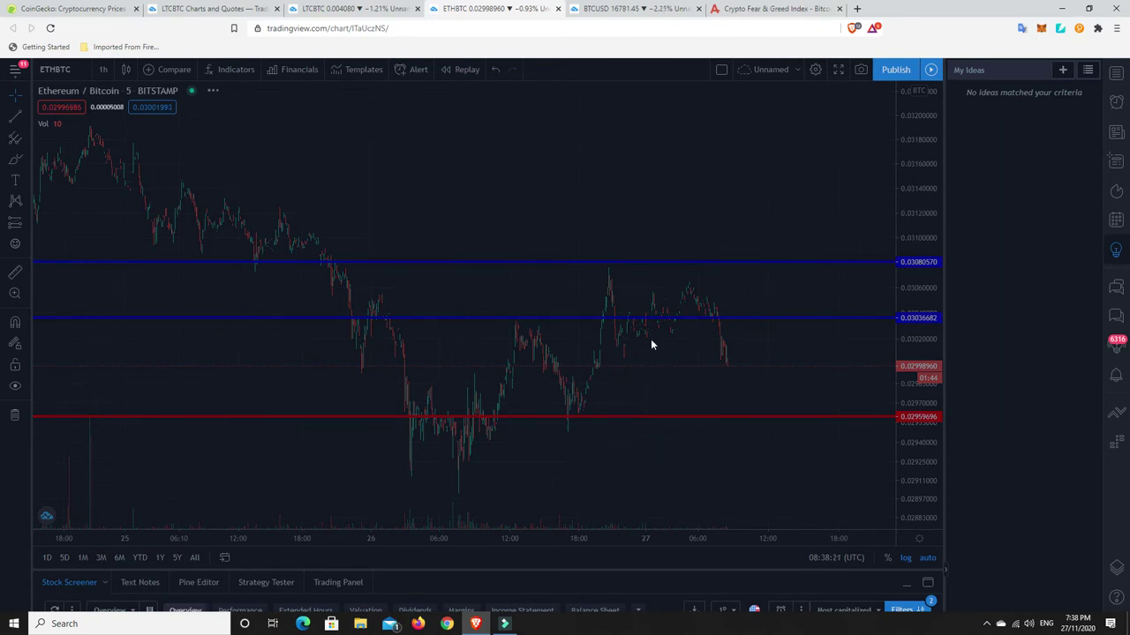
scroll(640, 344, up, 4)
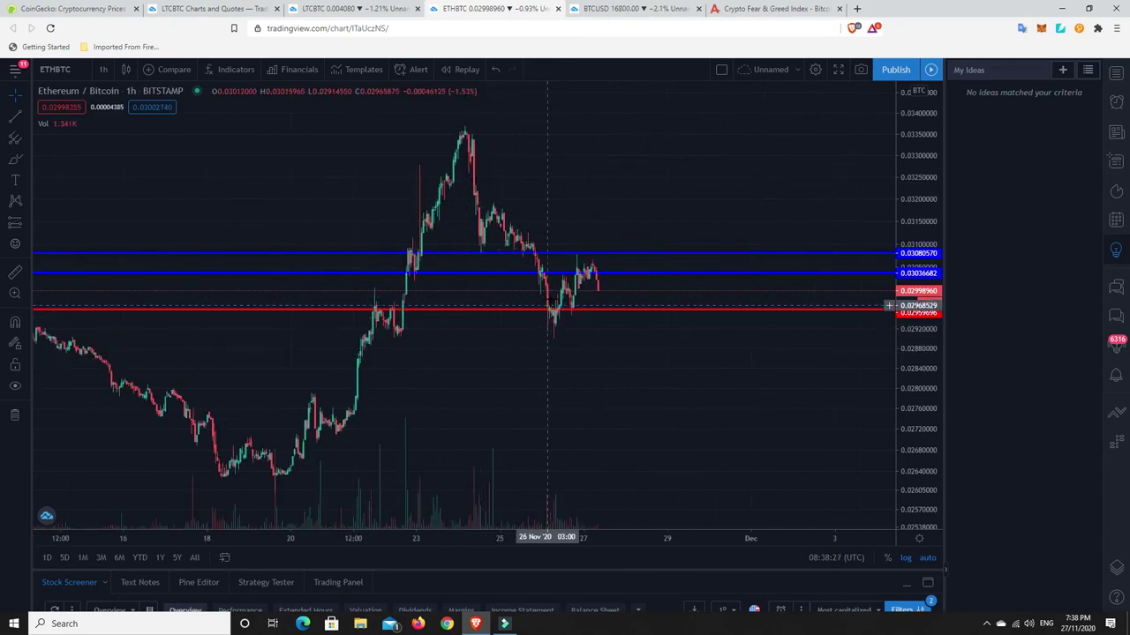
Step: Return the ETHBTC chart to the 1 day interval and examine the price action from July to November
click(110, 76)
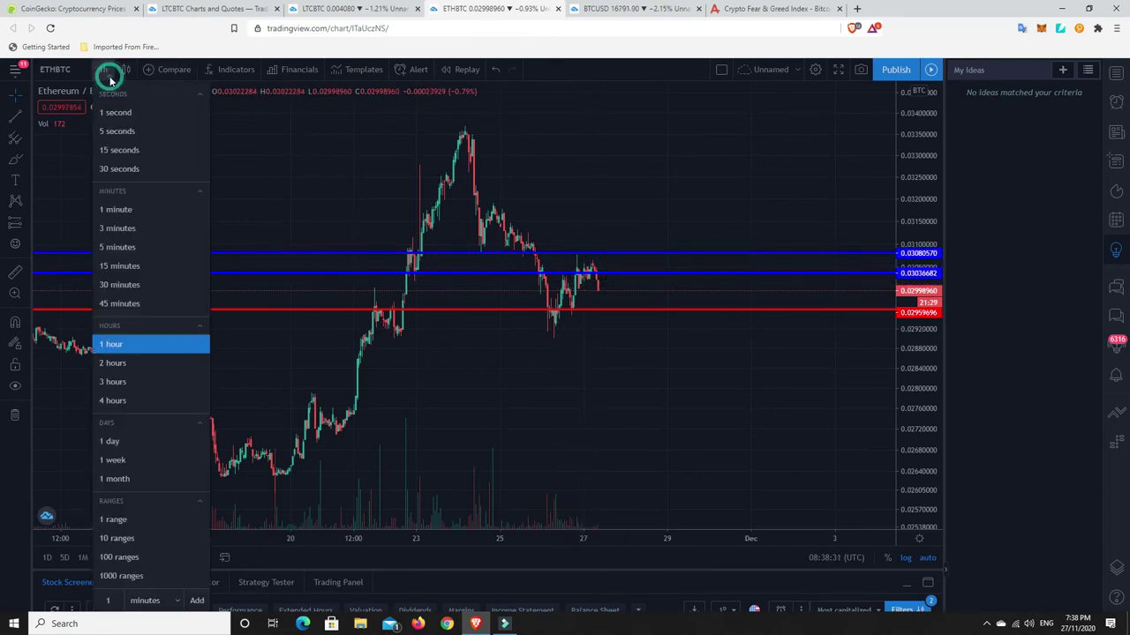
click(113, 442)
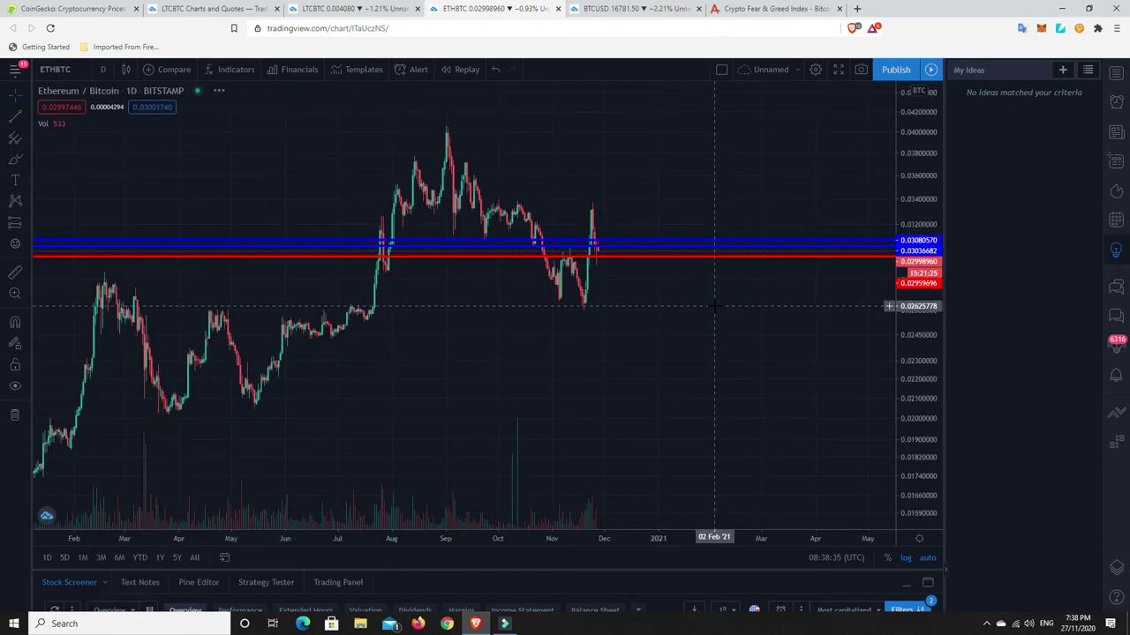
scroll(715, 305, up, 3)
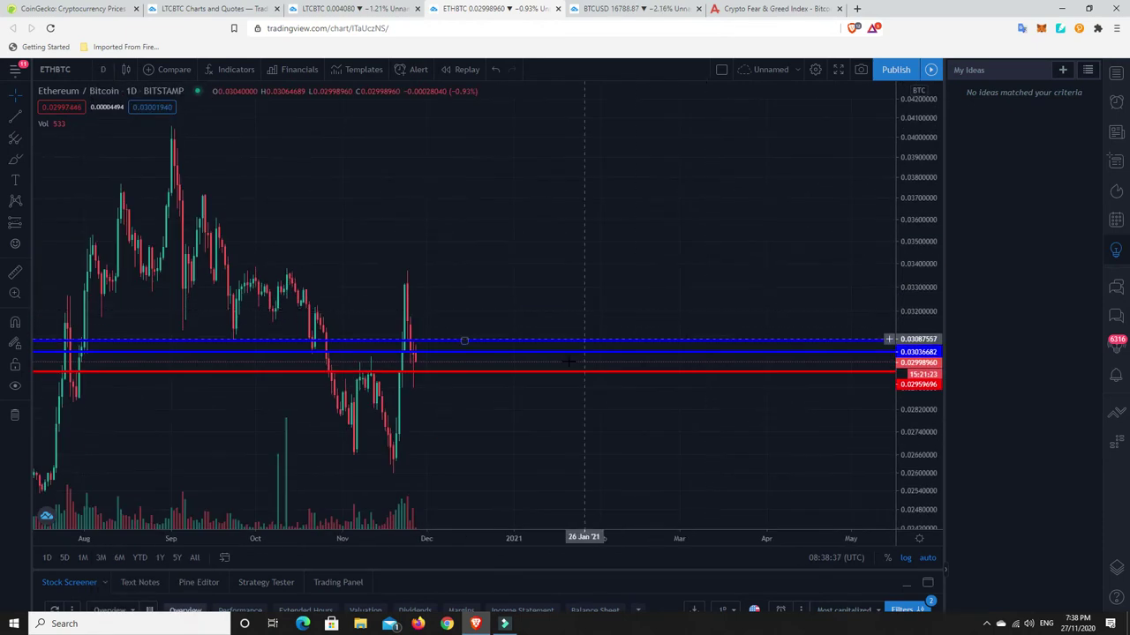
drag(393, 360, 729, 374)
scroll(729, 373, up, 2)
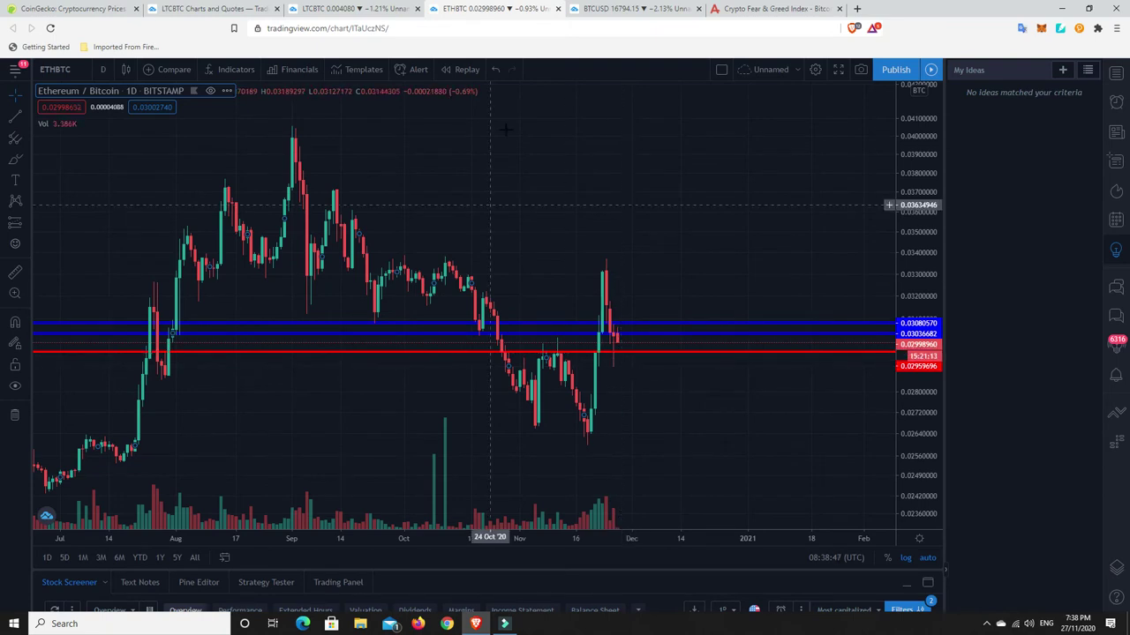
Step: Switch to the BTCUSD chart, dismiss the layout-changed notice without reloading, and examine the daily candles between the green and blue lines
key(ctrl+Tab)
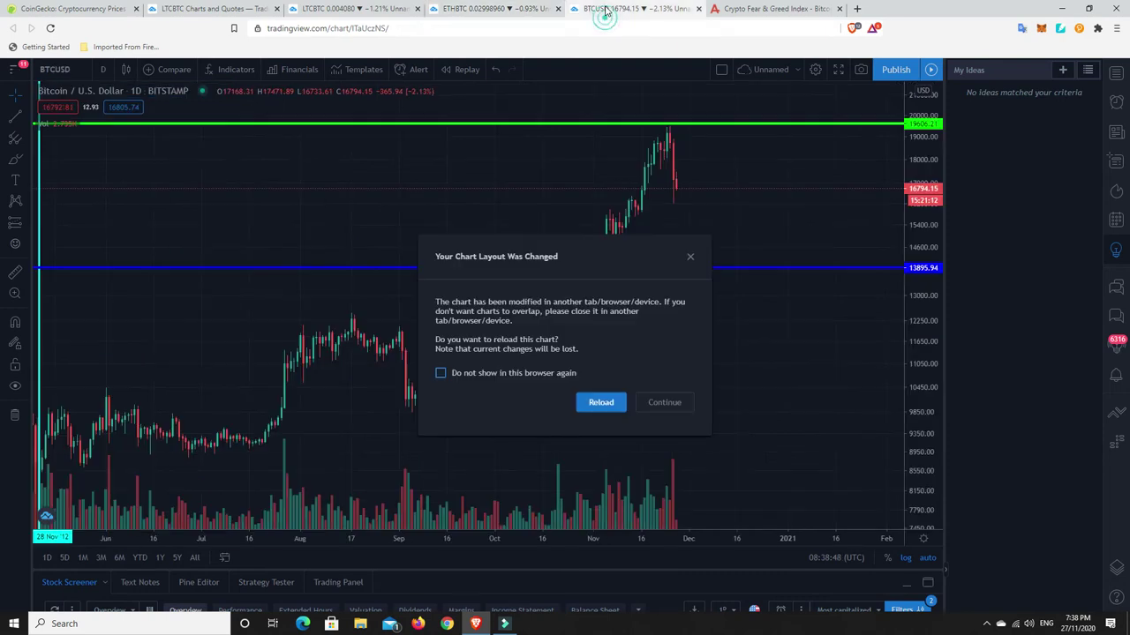
click(691, 256)
scroll(656, 349, up, 2)
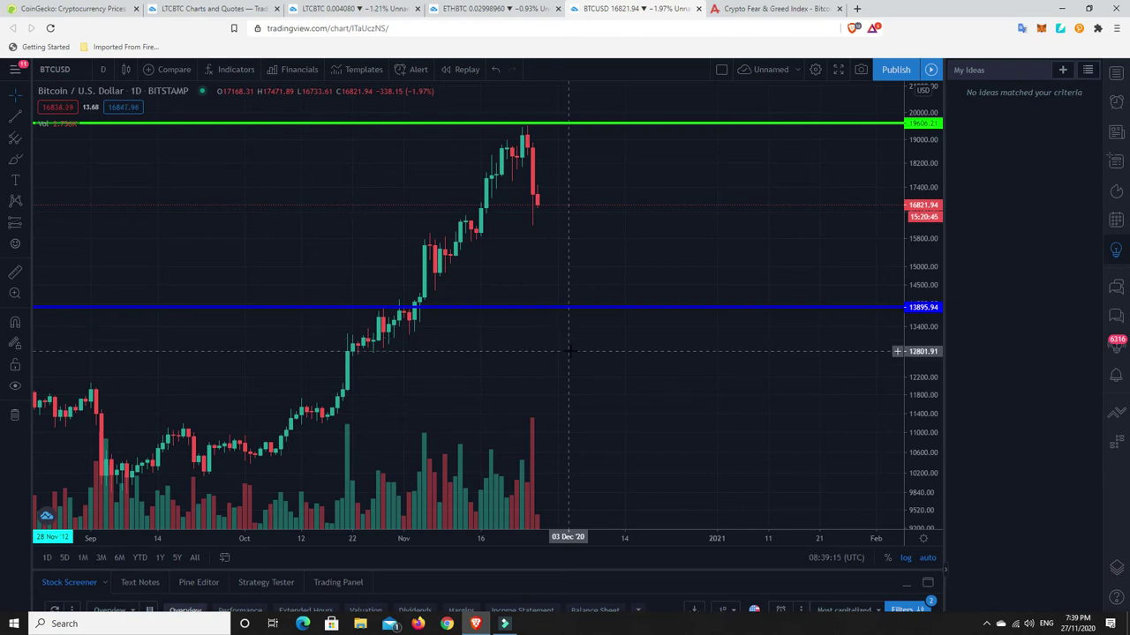
scroll(569, 352, down, 3)
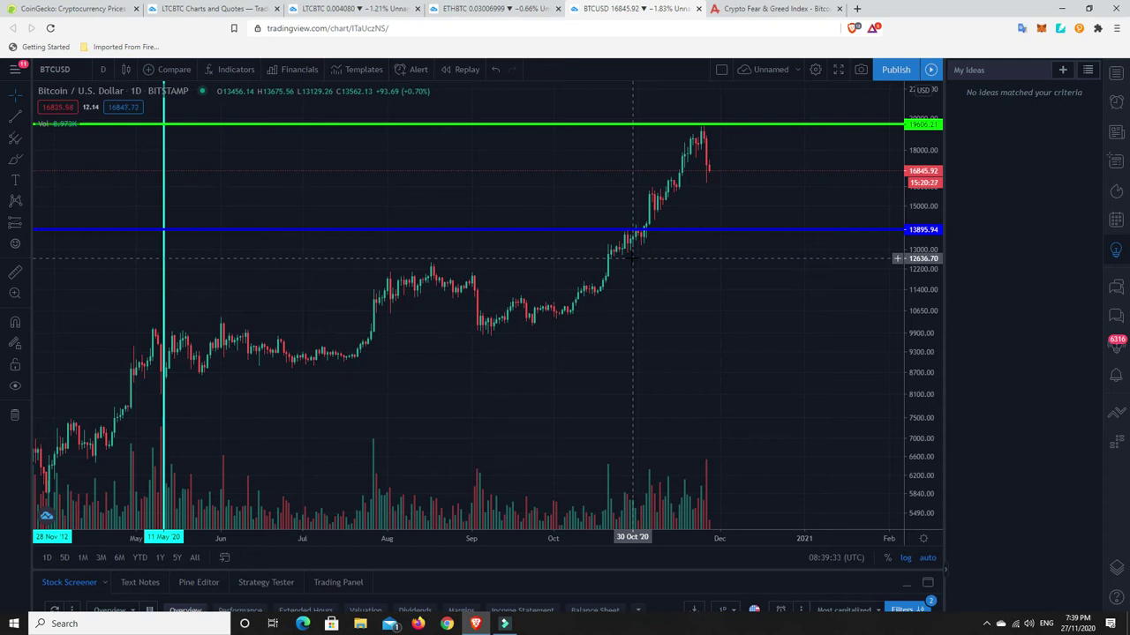
scroll(632, 258, up, 1)
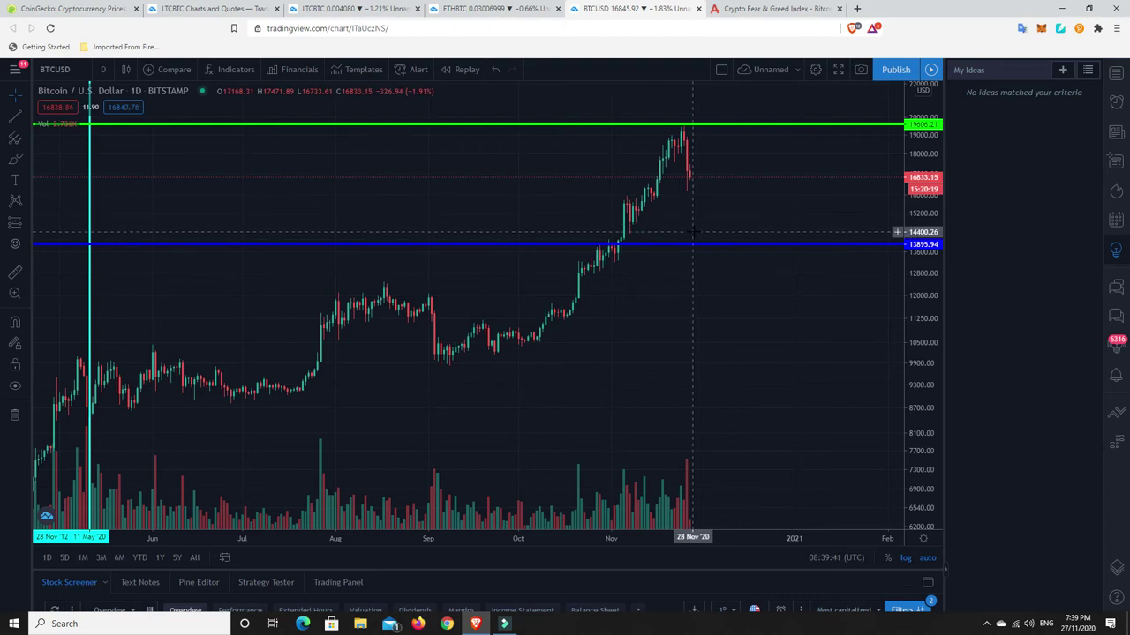
scroll(692, 231, up, 3)
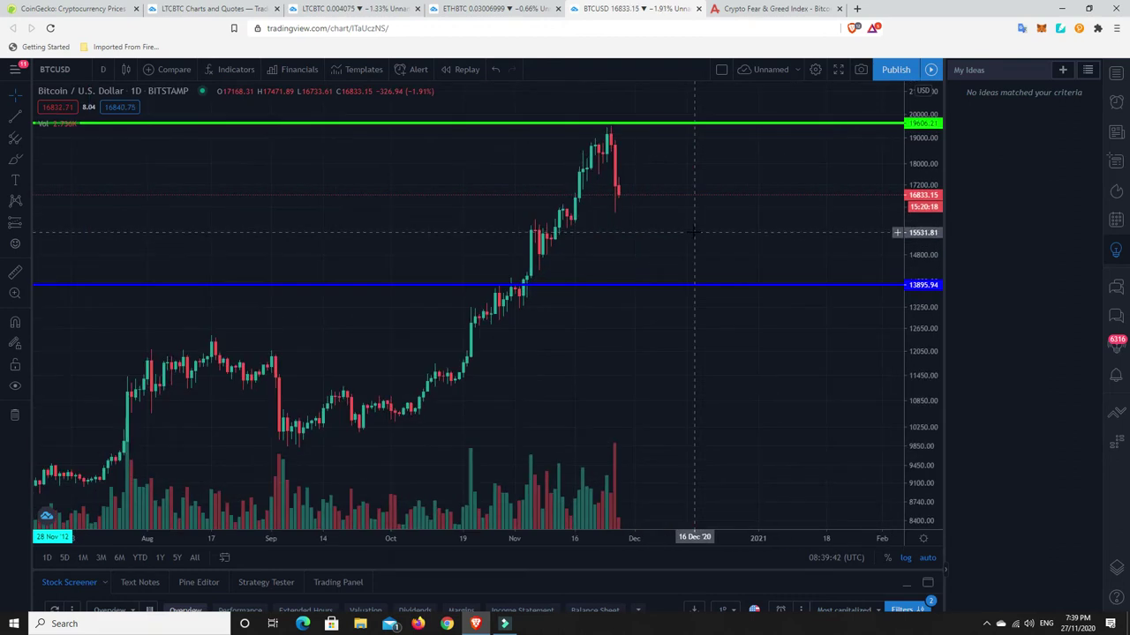
Step: Measure the potential BTCUSD drop from the green line at 26 Nov 2020 down to the blue line at 5 Dec 2020
click(15, 272)
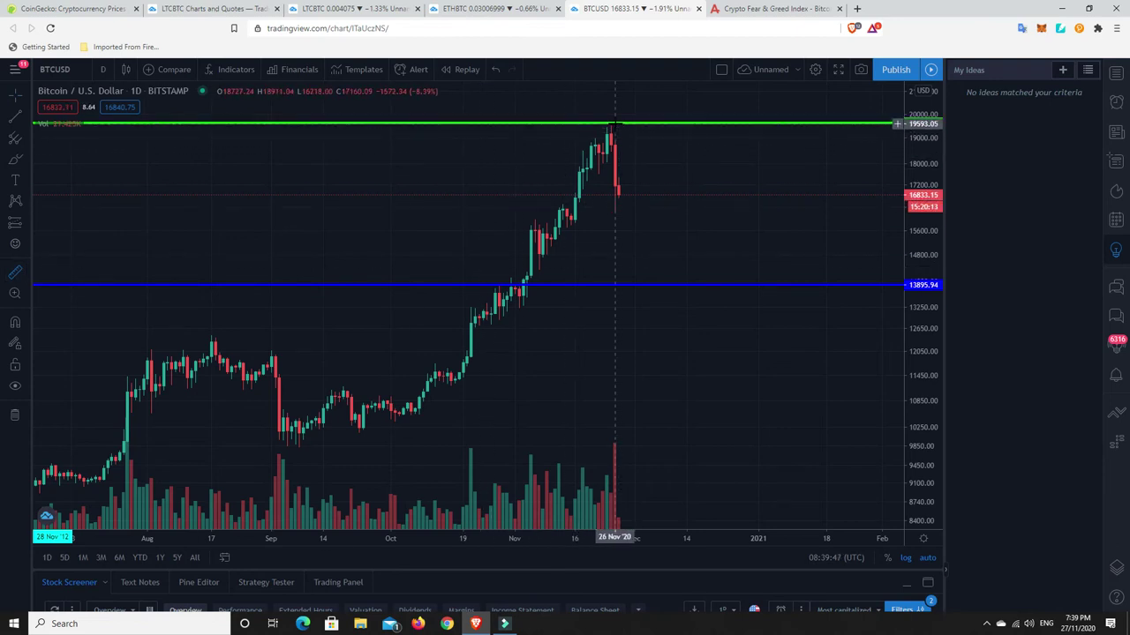
click(615, 123)
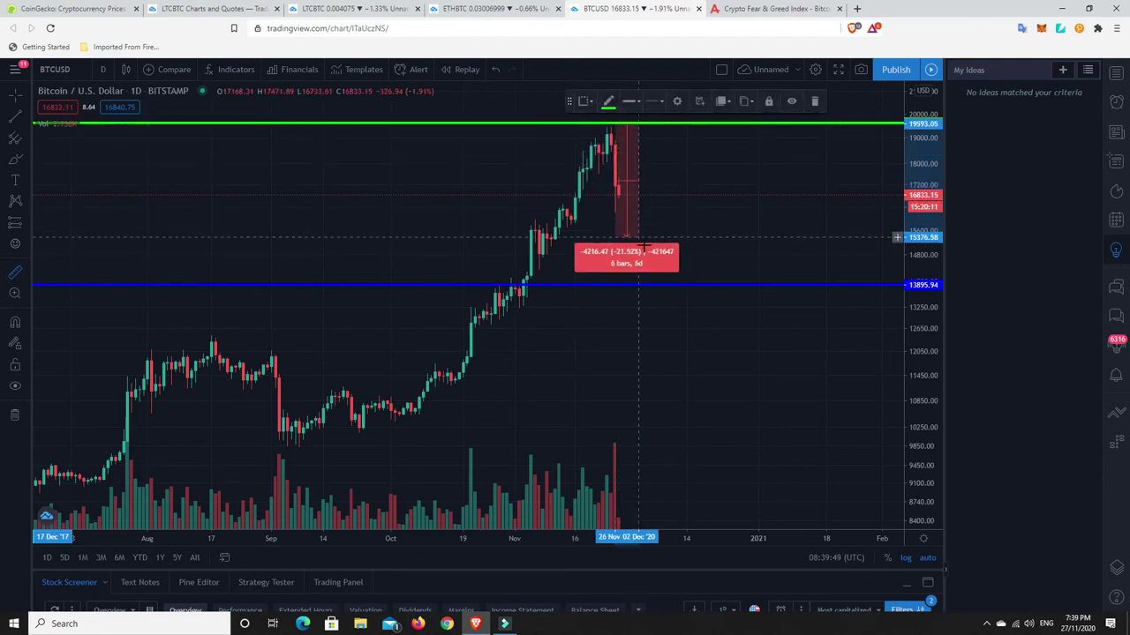
click(651, 284)
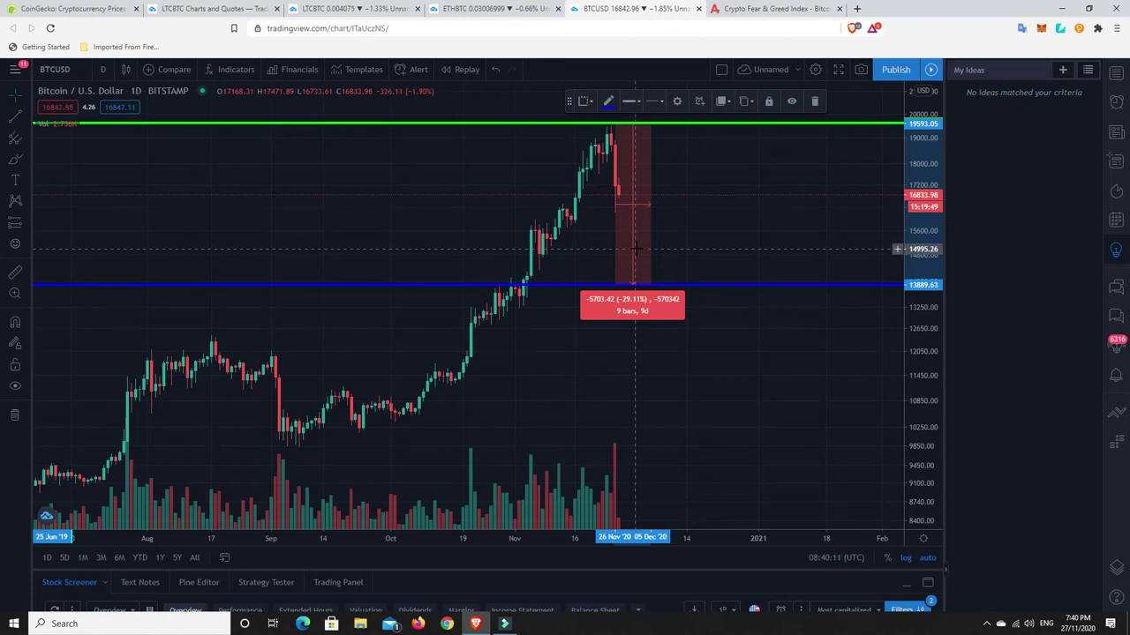
scroll(635, 249, up, 3)
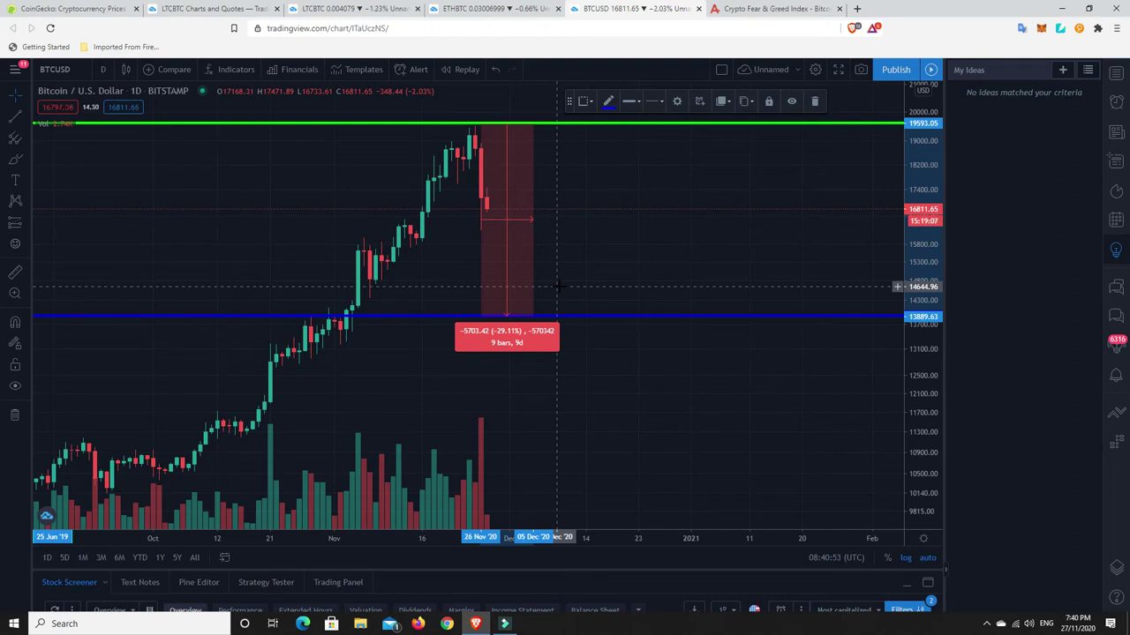
Step: Examine the BTCUSD daily candles from early 2020 to the late-November drop beside the measured range, and dismiss the layout-changed notice without reloading
scroll(557, 286, down, 3)
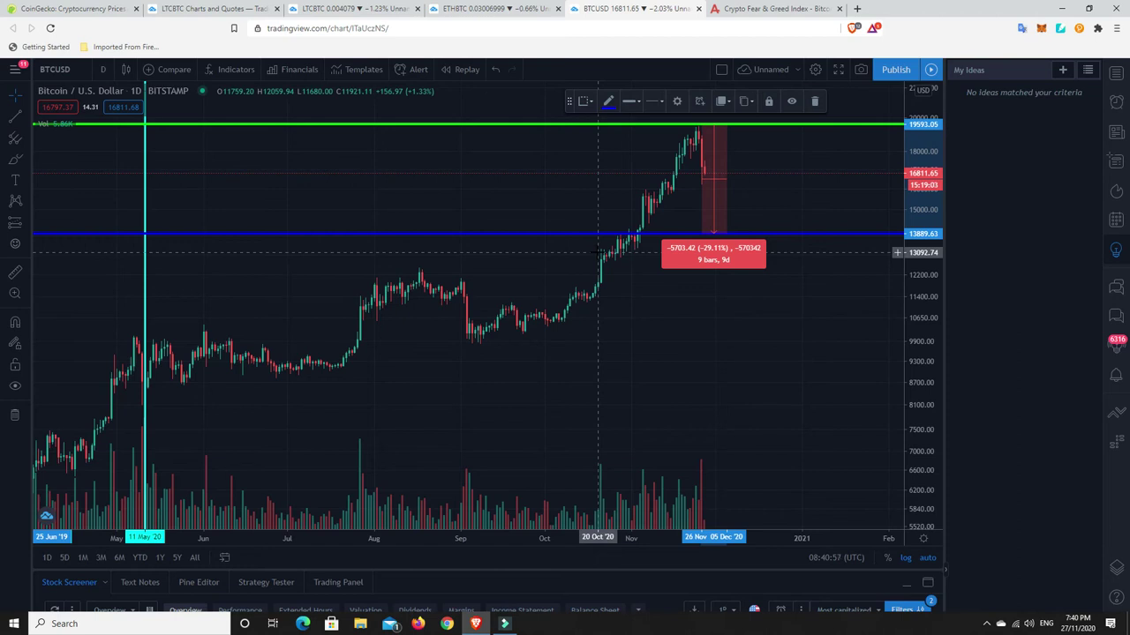
scroll(598, 253, down, 5)
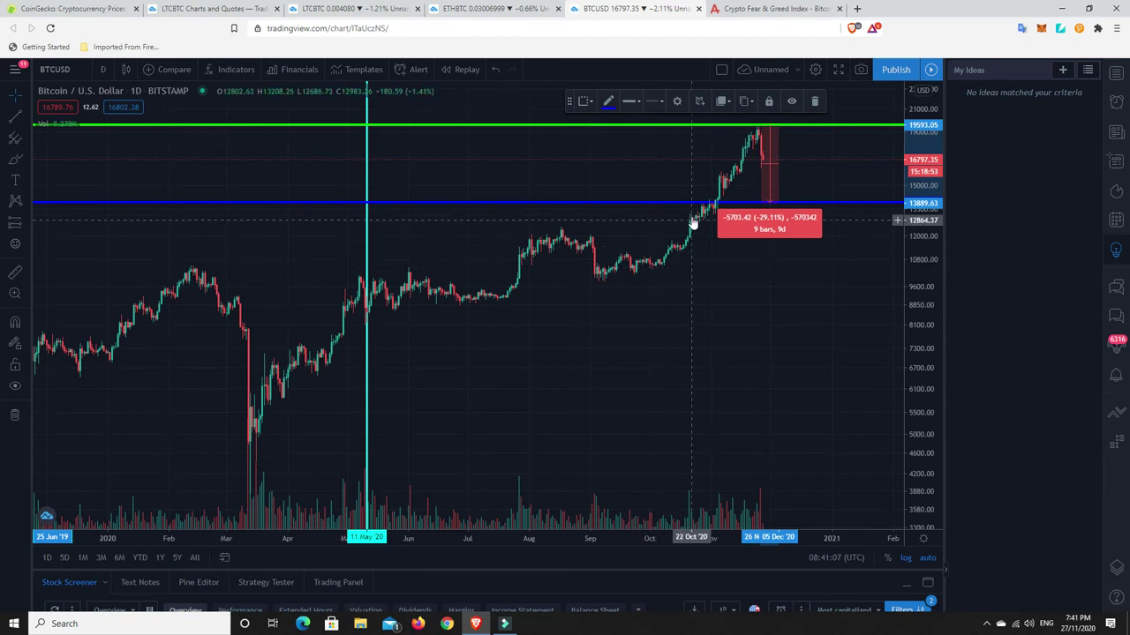
scroll(711, 204, up, 5)
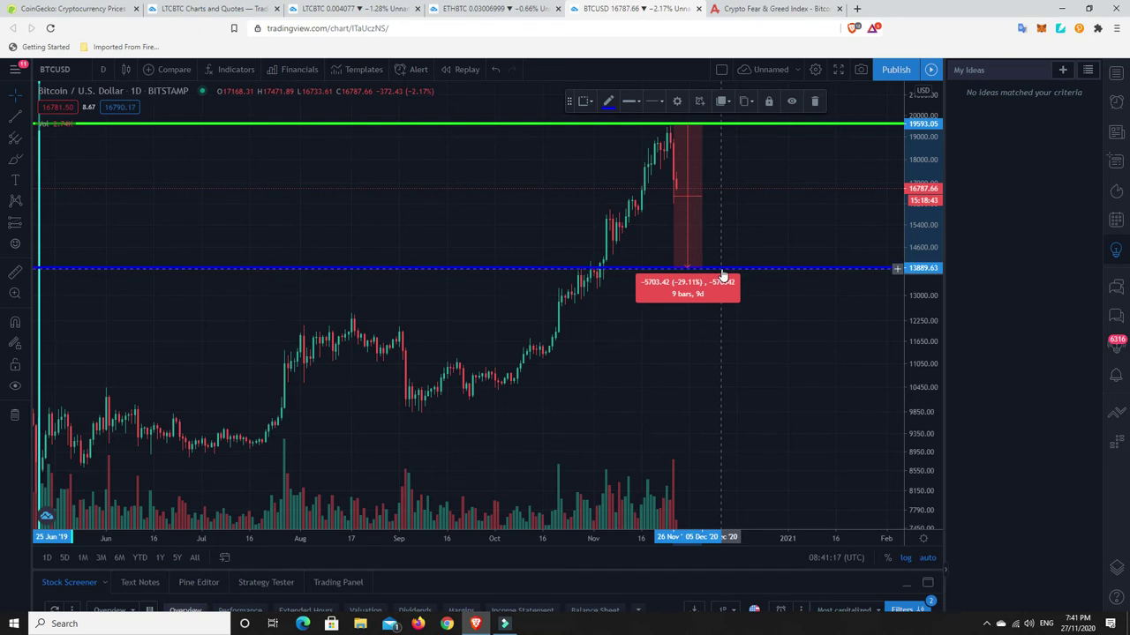
scroll(717, 248, up, 2)
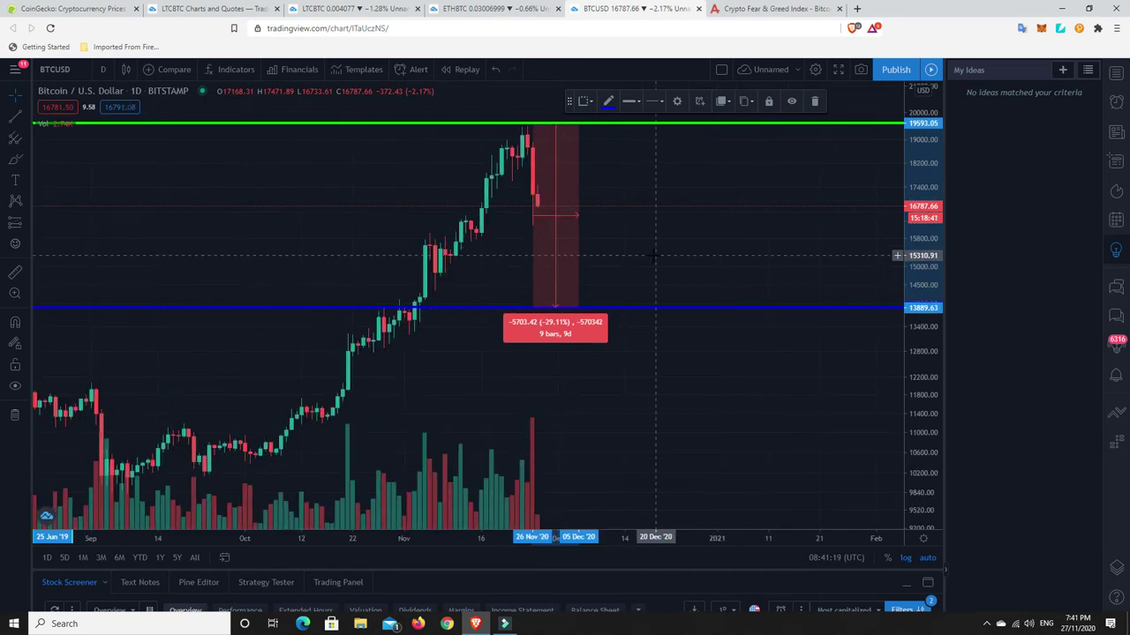
scroll(716, 248, up, 2)
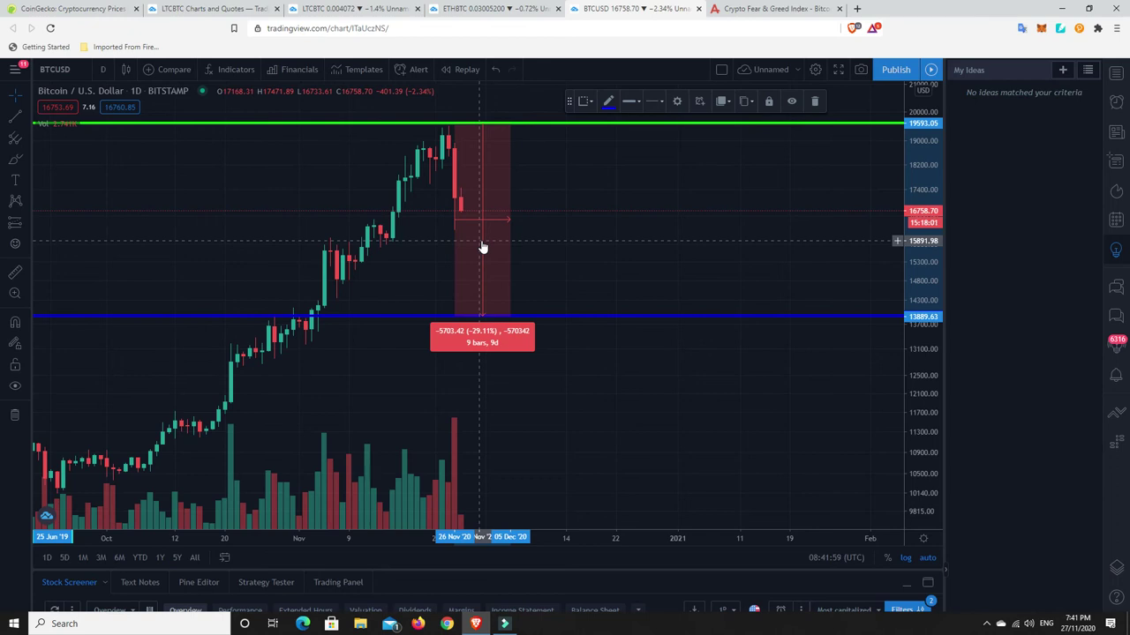
scroll(483, 247, up, 3)
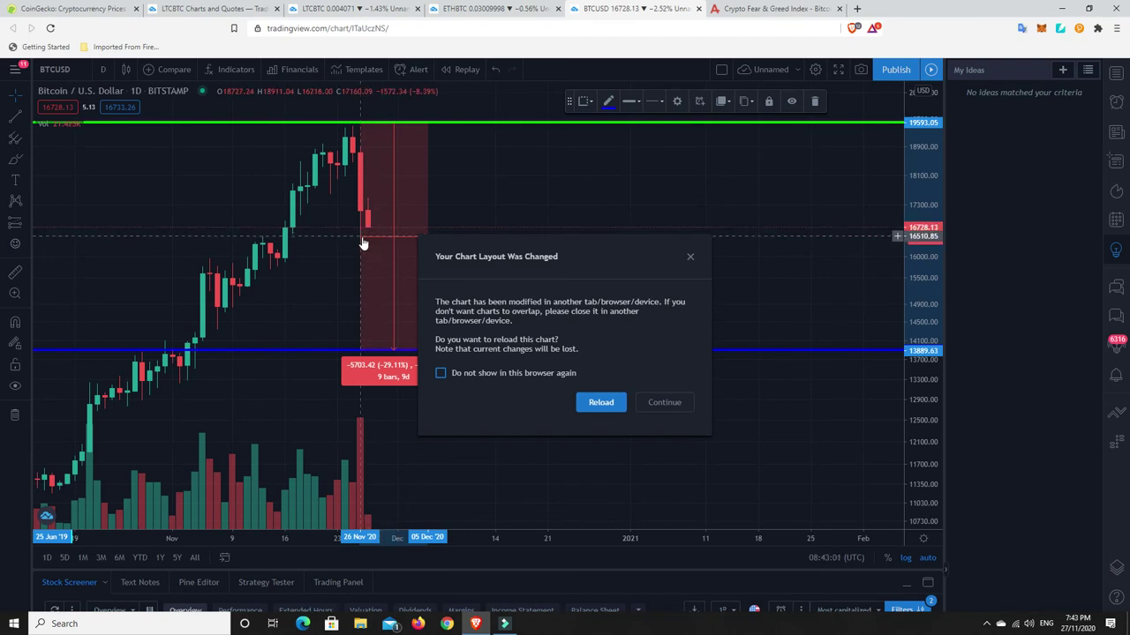
click(692, 256)
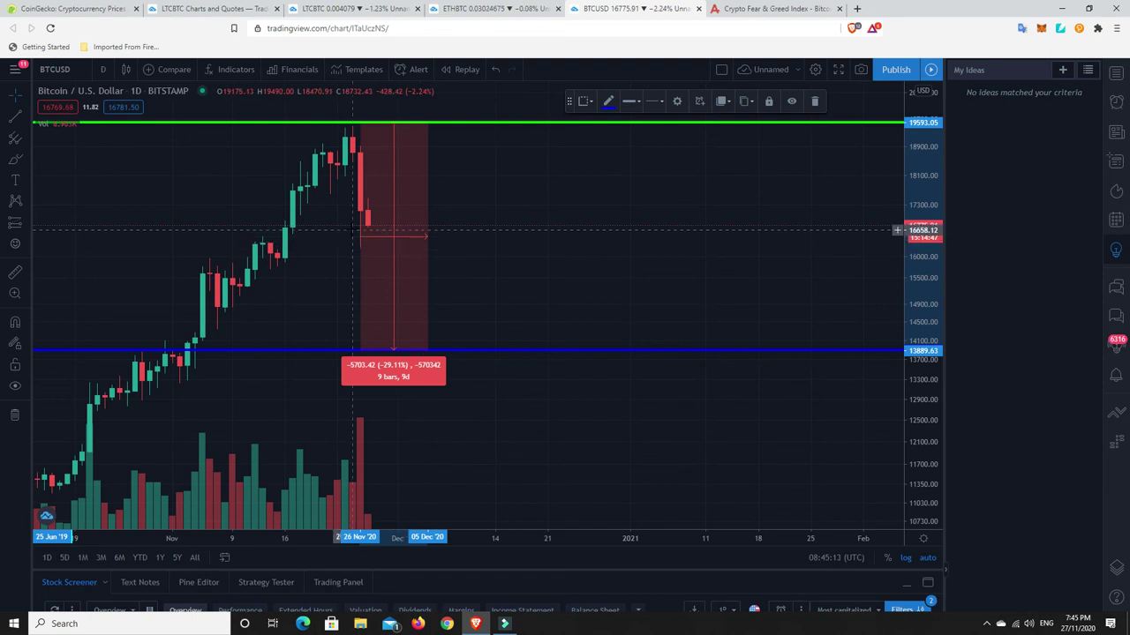
Step: Switch to the CoinGecko page and sort the top 100 coins by 24h change, biggest gainers first
click(70, 9)
click(610, 248)
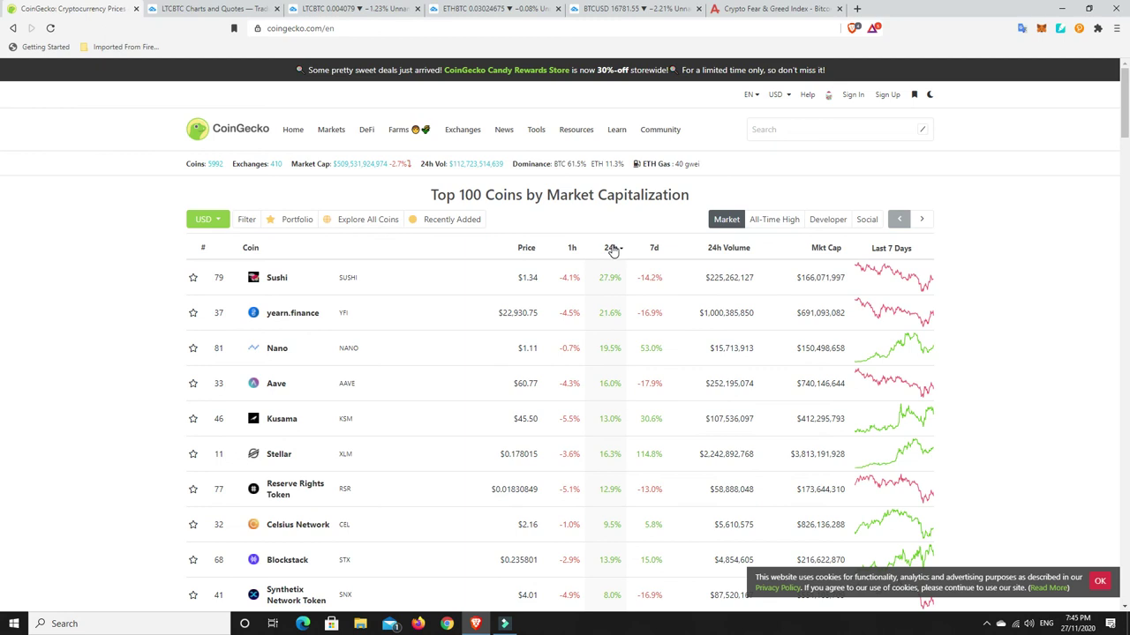